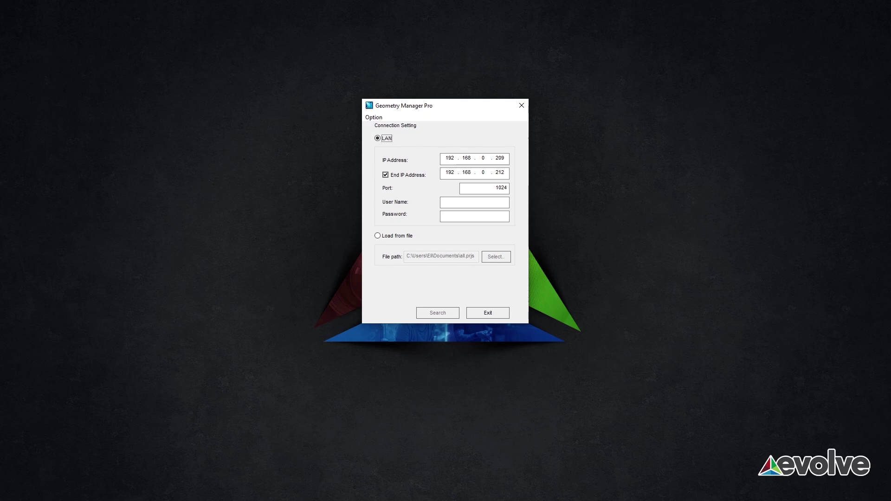
Move the connection dialog and check the start and end IP address fields, toggling the end-IP range off and back on.
drag(449, 105, 414, 97)
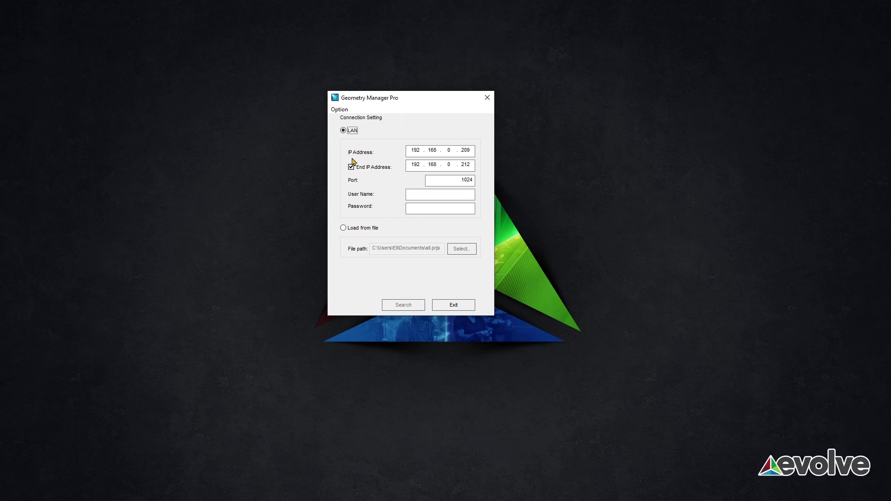
click(409, 152)
click(351, 167)
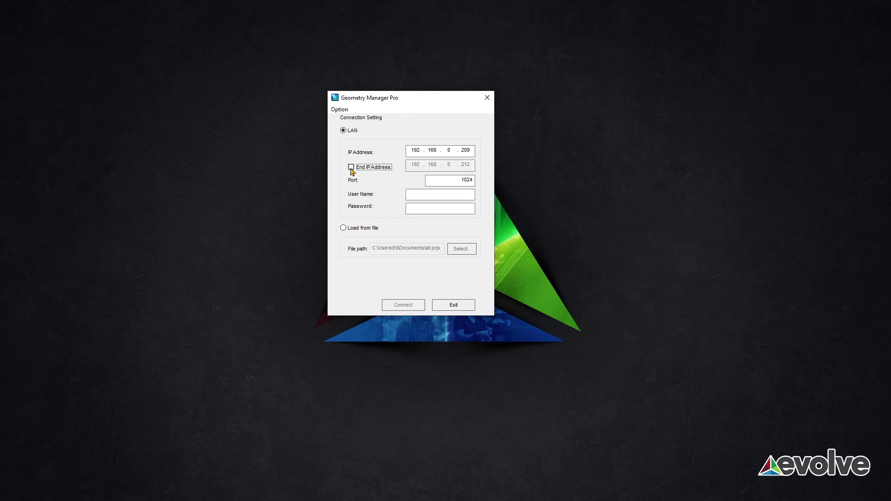
click(351, 168)
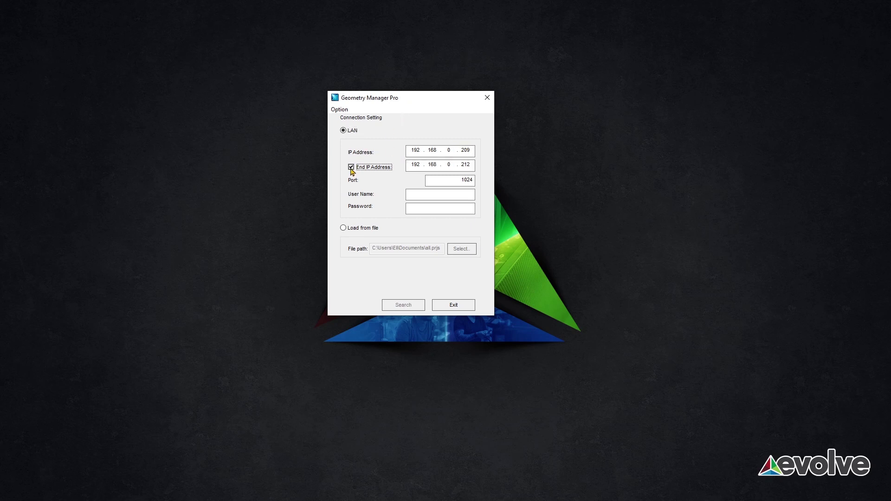
click(414, 164)
drag(470, 164, 464, 165)
Check the port 1024, user name and password fields, then switch the connection source to Load from file.
drag(436, 179, 479, 183)
click(434, 195)
click(421, 209)
click(351, 228)
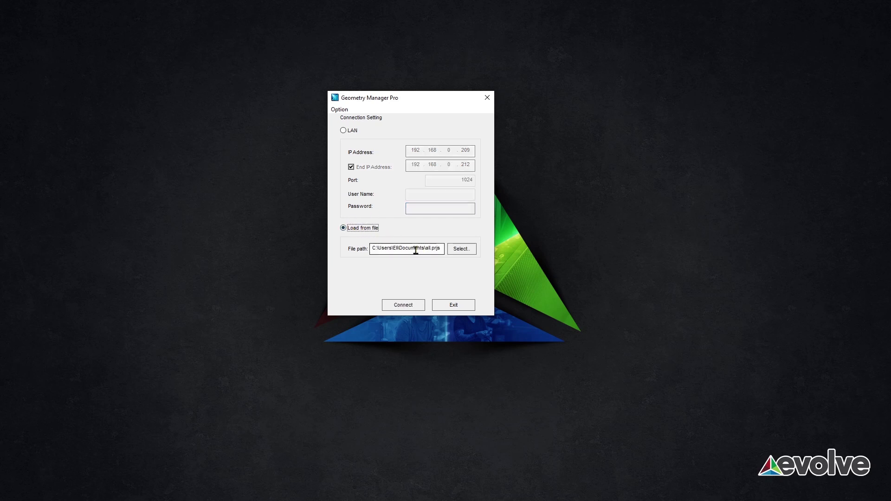
Check the project file path and confirm the program version is 5.3.18.
drag(375, 248, 447, 249)
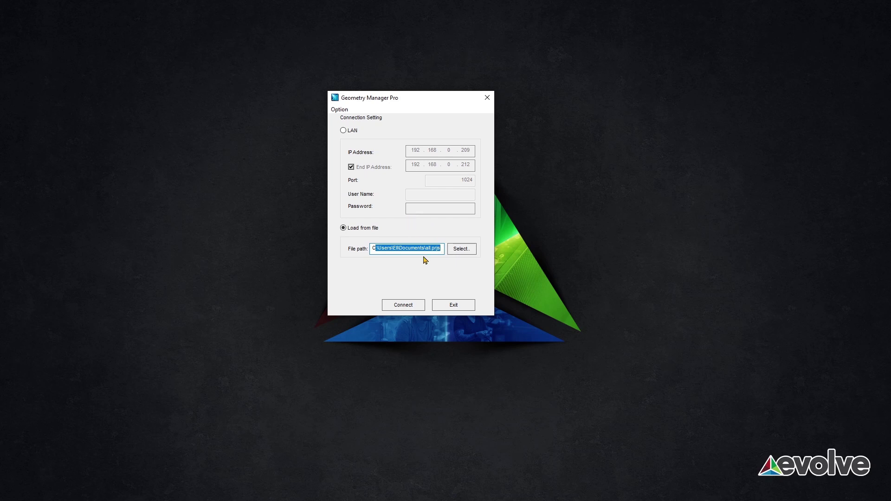
click(340, 110)
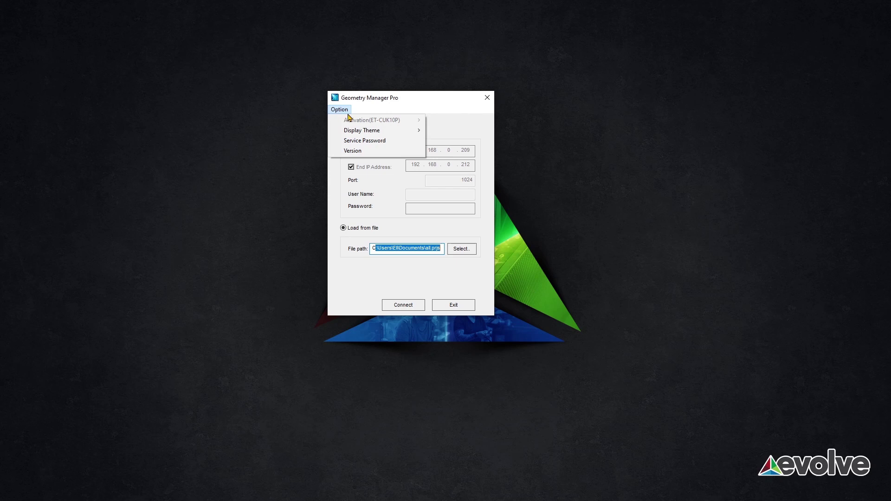
click(358, 151)
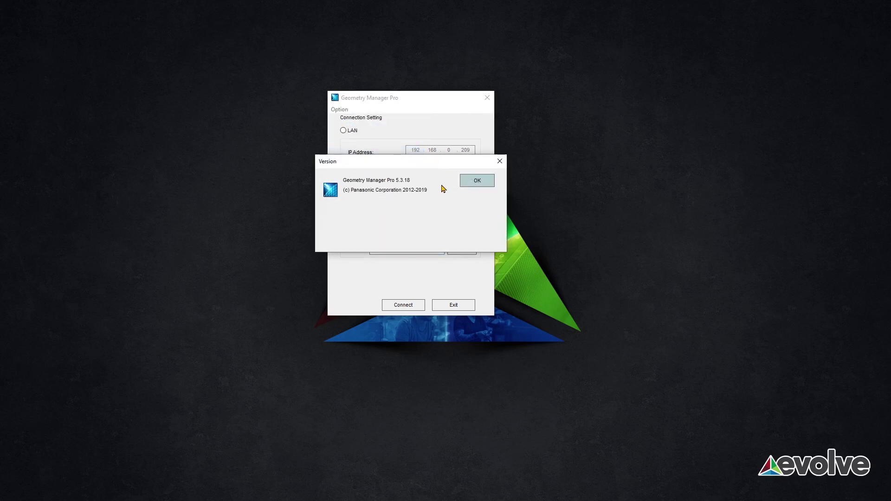
click(470, 182)
Enter the service password to unlock the Offline connection option.
click(339, 110)
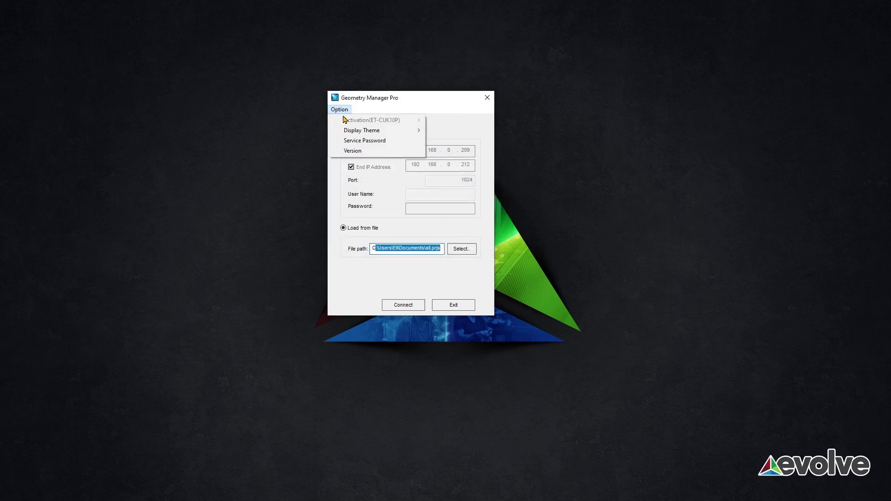
click(361, 141)
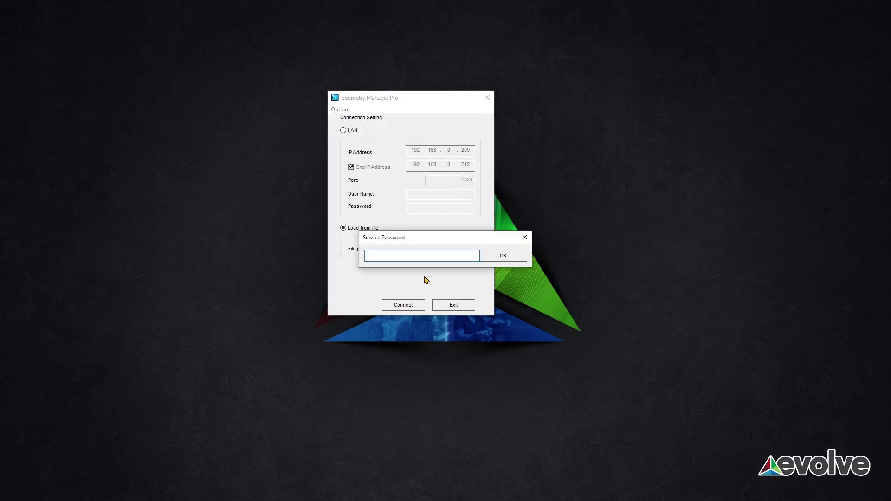
text(****)
click(501, 258)
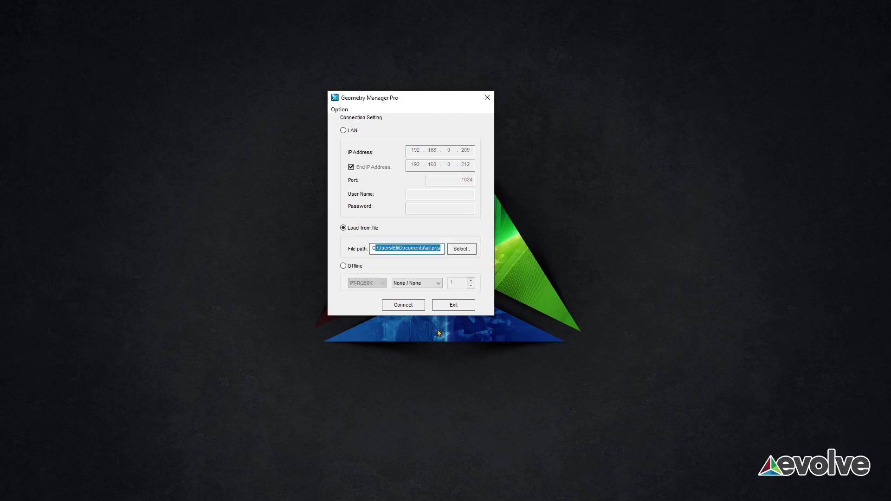
Connect offline with model PT-RQ22K, 2 projectors and SDI(12G) / None input terminals.
click(344, 267)
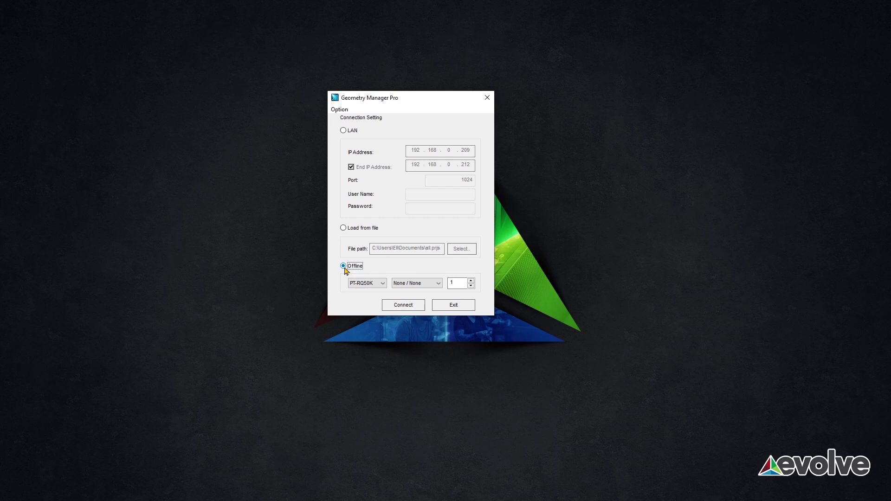
click(383, 284)
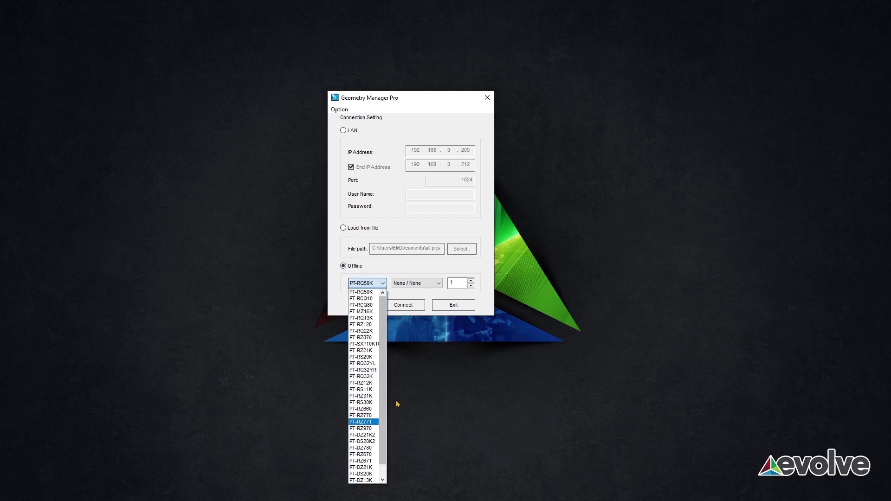
click(366, 332)
click(471, 281)
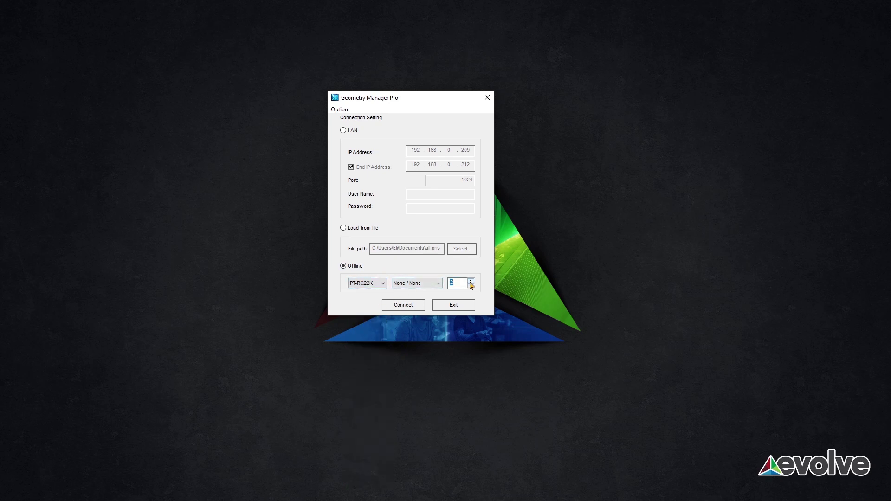
click(421, 284)
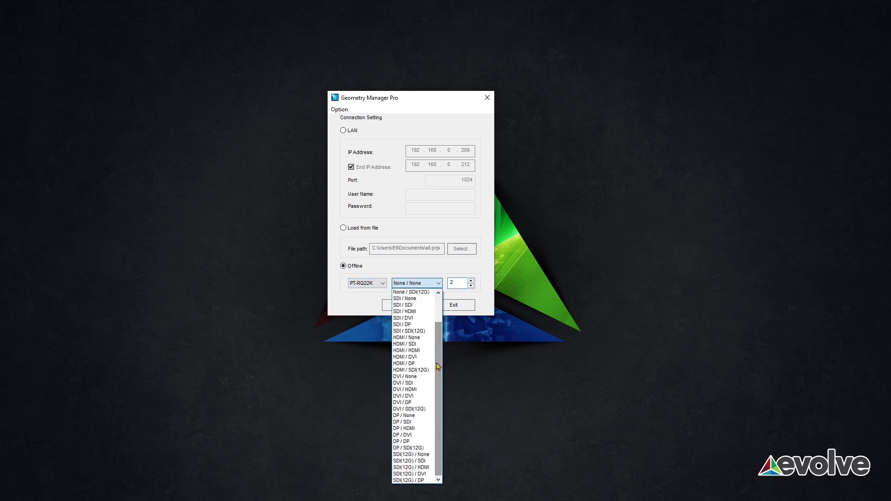
click(411, 456)
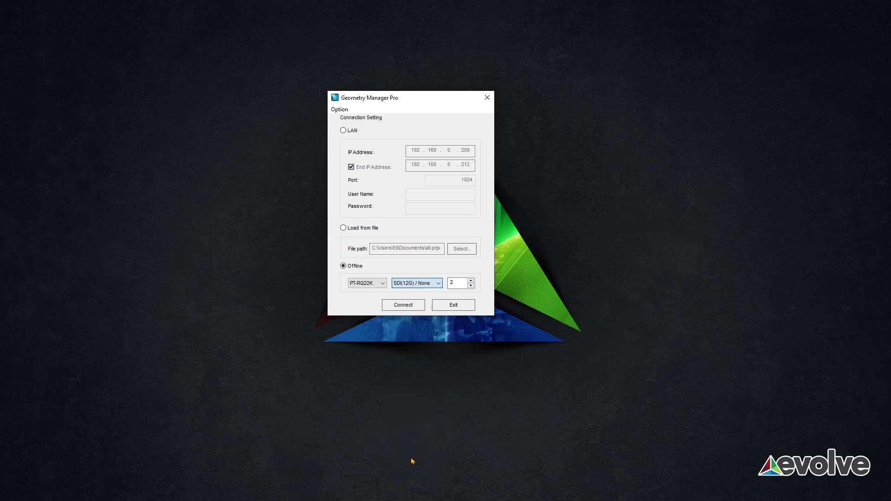
click(413, 306)
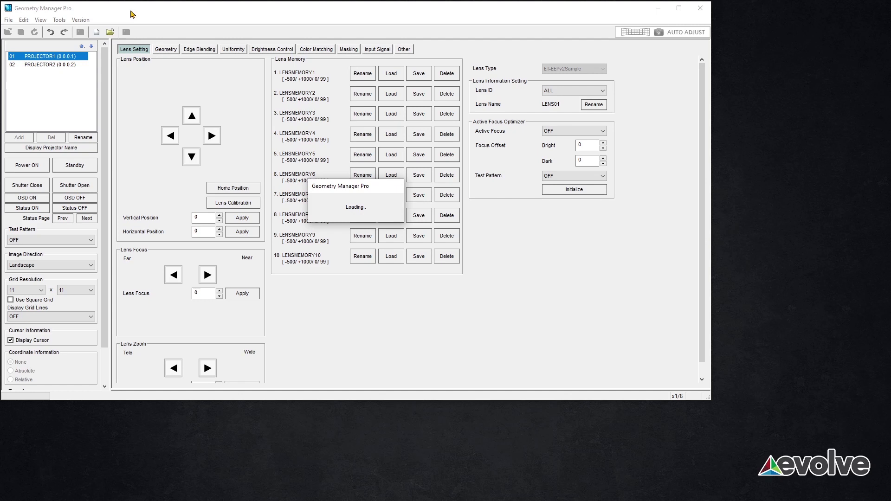
drag(130, 11, 138, 20)
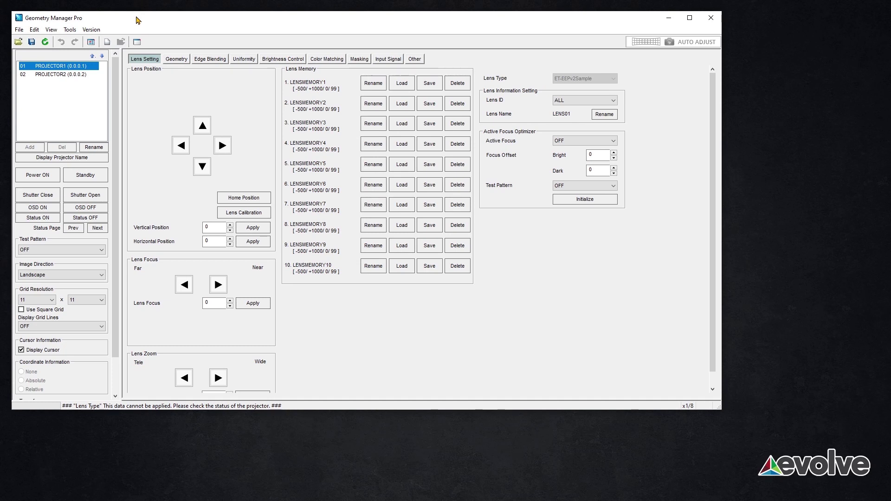
mouse_move(138, 20)
mouse_down()
mouse_move(172, 23)
mouse_move(130, 16)
mouse_up()
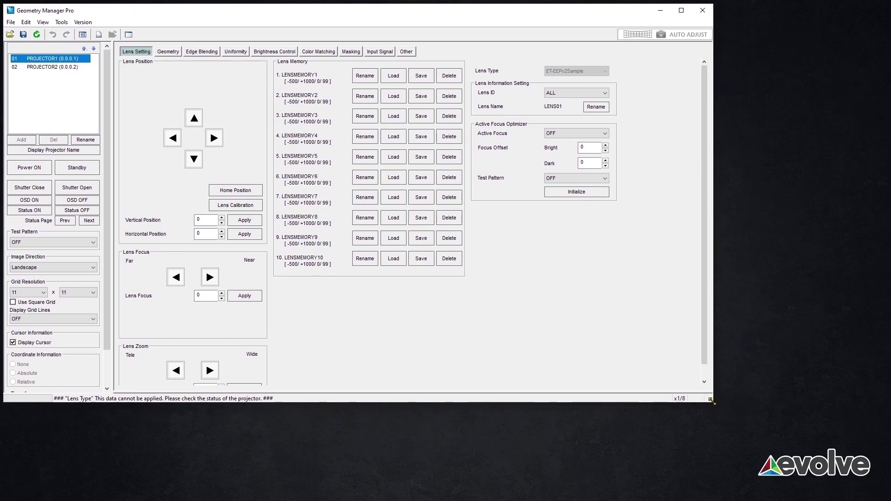
Enlarge the main window, set Windows display scaling to 125%, and close Settings.
drag(713, 402, 883, 443)
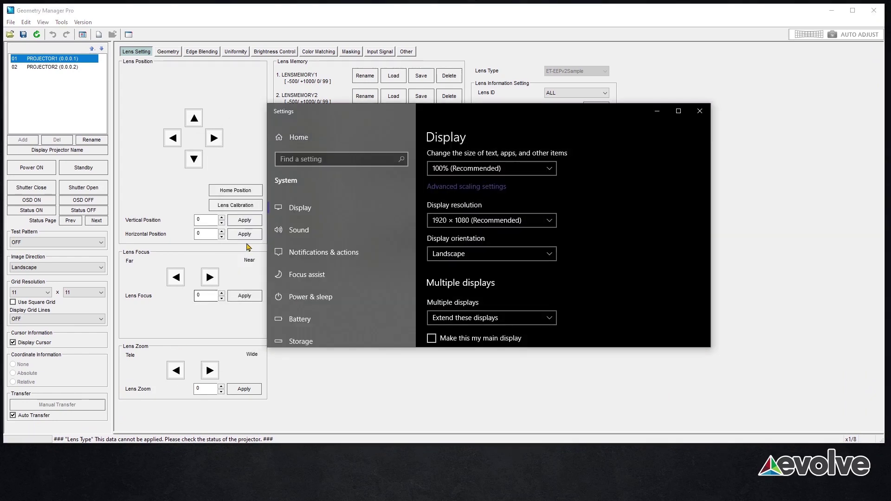
click(545, 170)
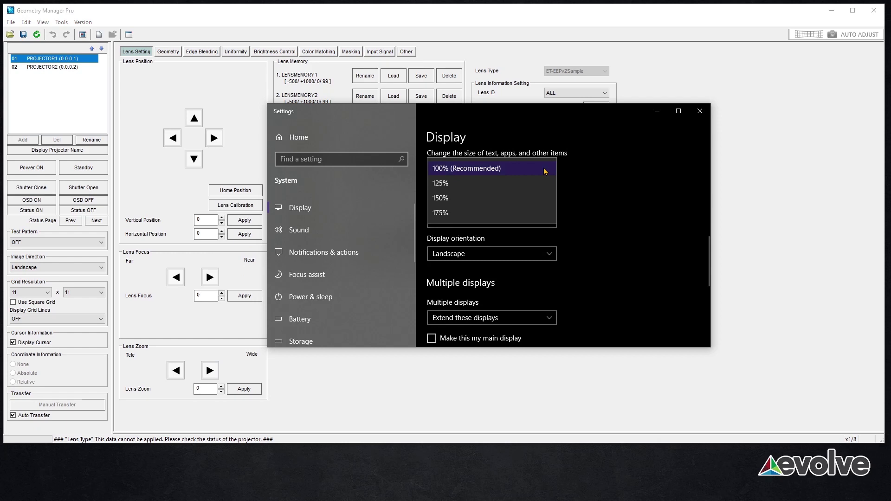
click(518, 184)
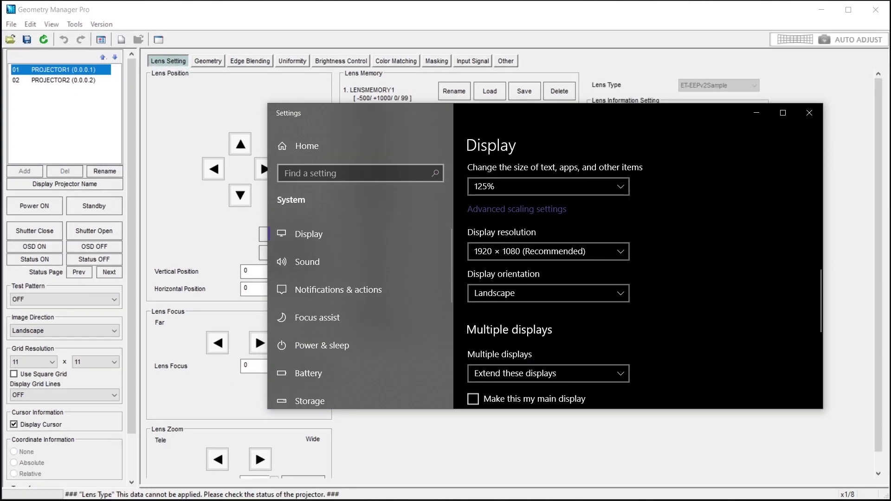
click(809, 112)
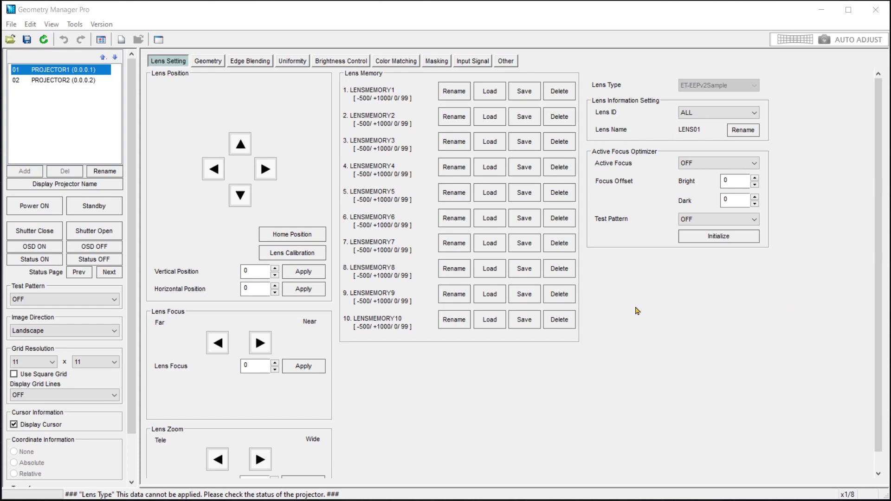
Maximize the Geometry Manager Pro window showing PROJECTOR1 and PROJECTOR2 on the Lens Setting page.
drag(879, 111, 795, 99)
click(848, 9)
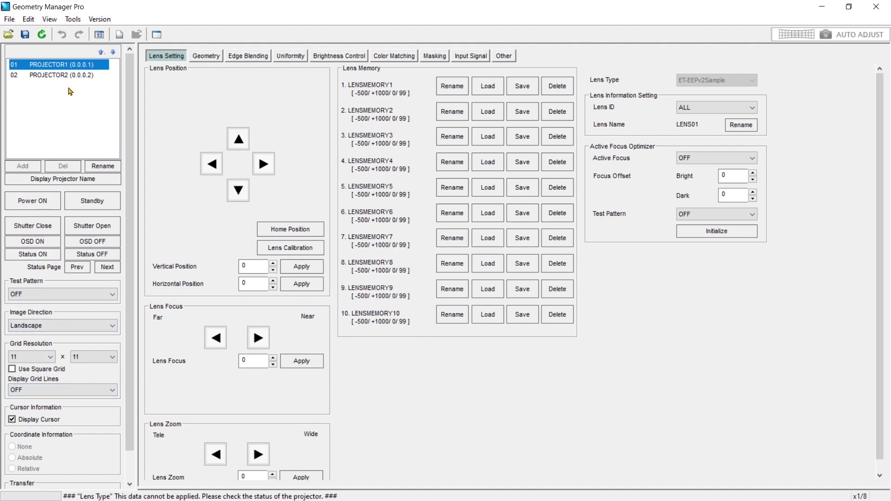
click(9, 20)
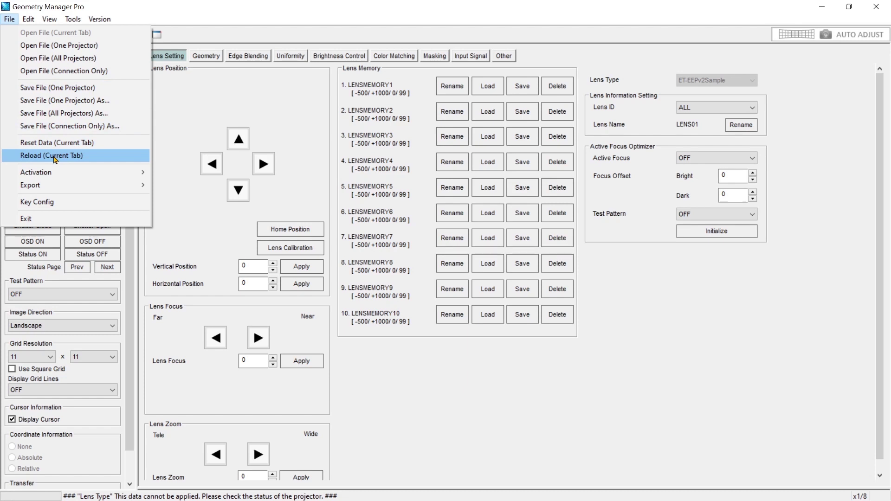
click(69, 157)
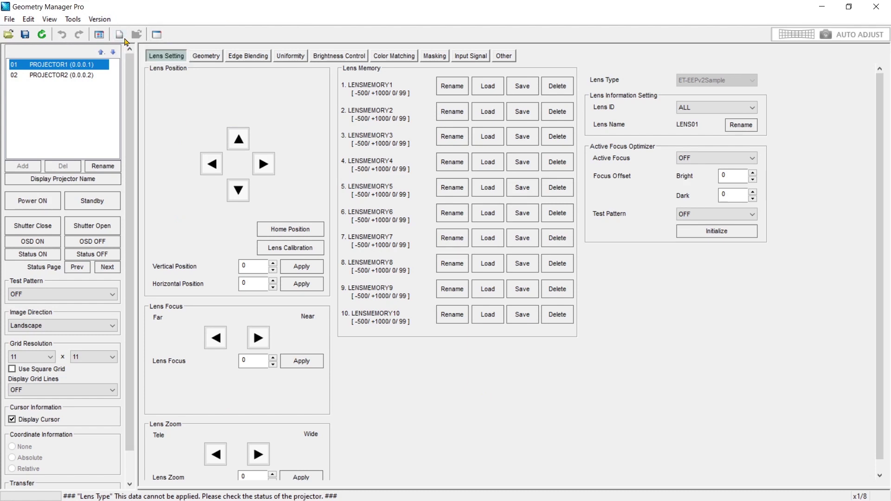
click(205, 56)
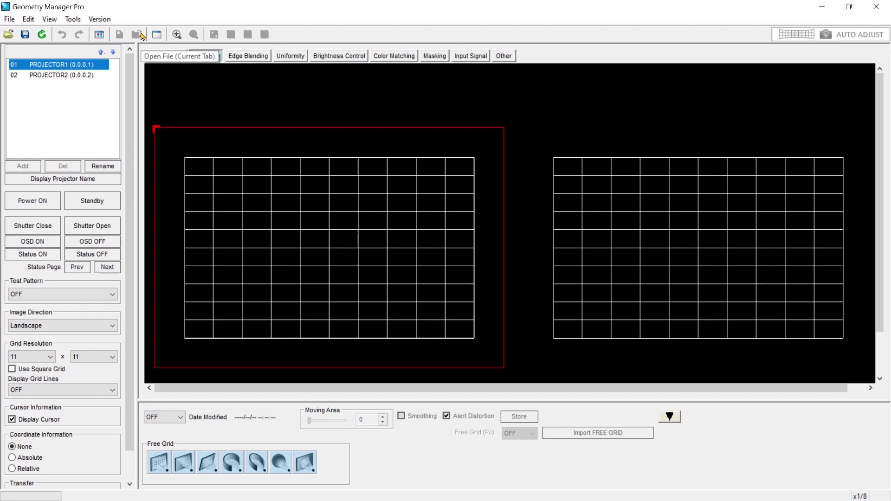
key(ctrl+shift+Tab)
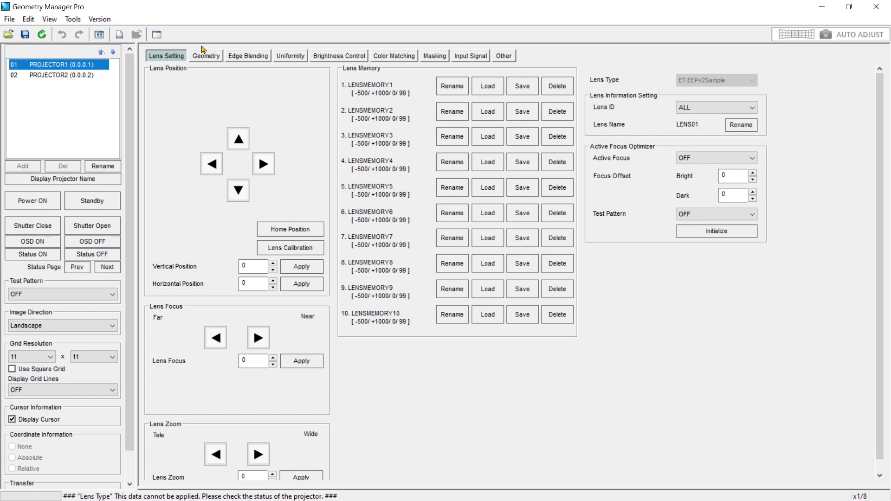
Select PROJECTOR2 and switch to the Masking page, glancing at the File menu without choosing anything.
click(54, 75)
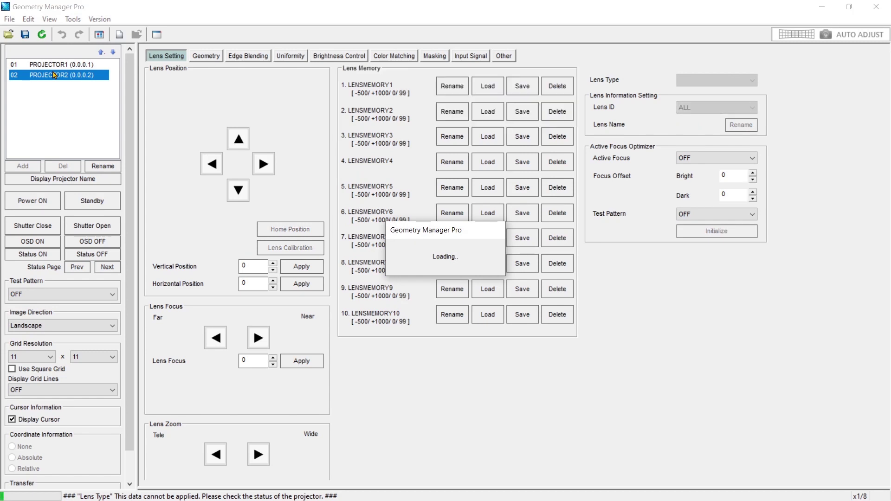
click(435, 56)
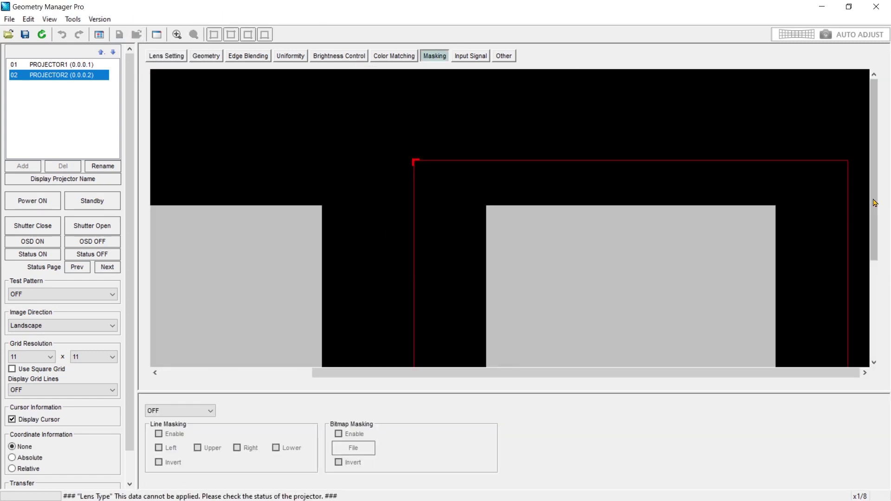
drag(875, 188, 880, 251)
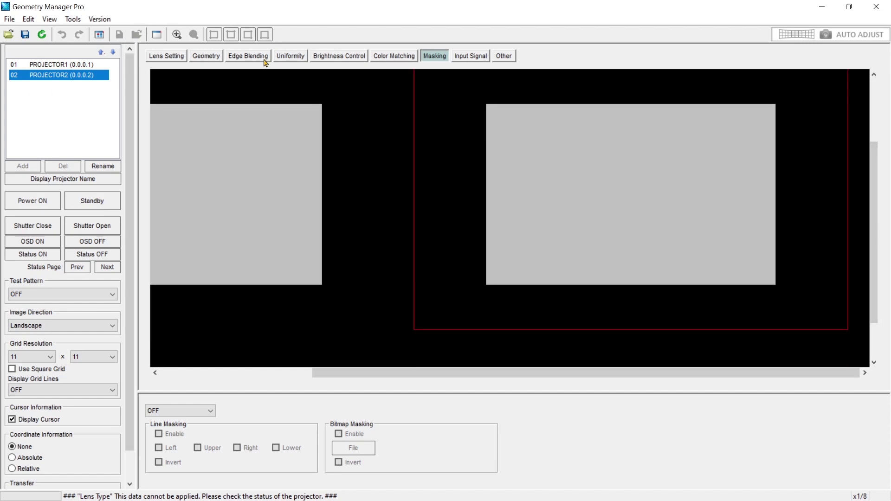
click(9, 19)
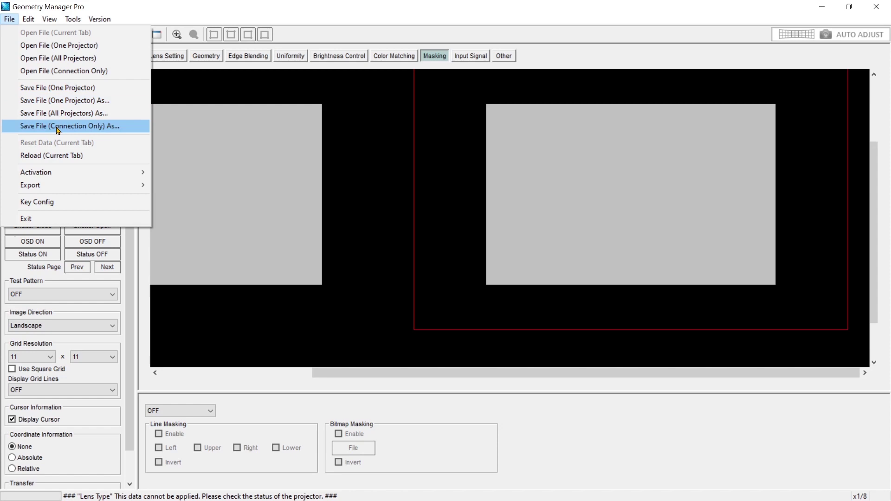
click(187, 84)
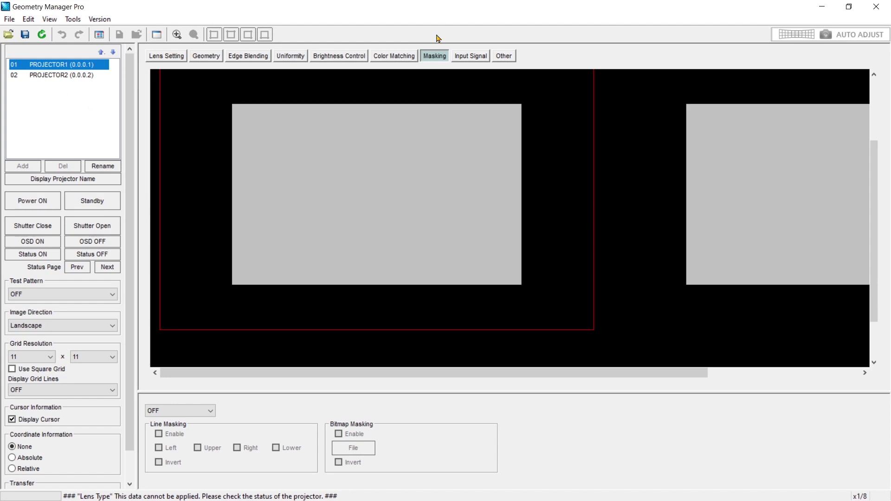
Go back to the Lens Setting page and browse the File menu's Activation and Export submenus.
click(177, 56)
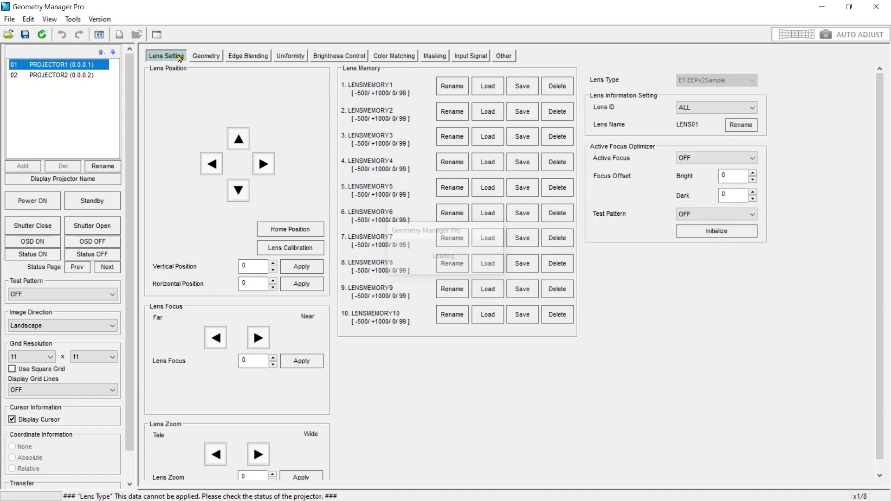
click(9, 19)
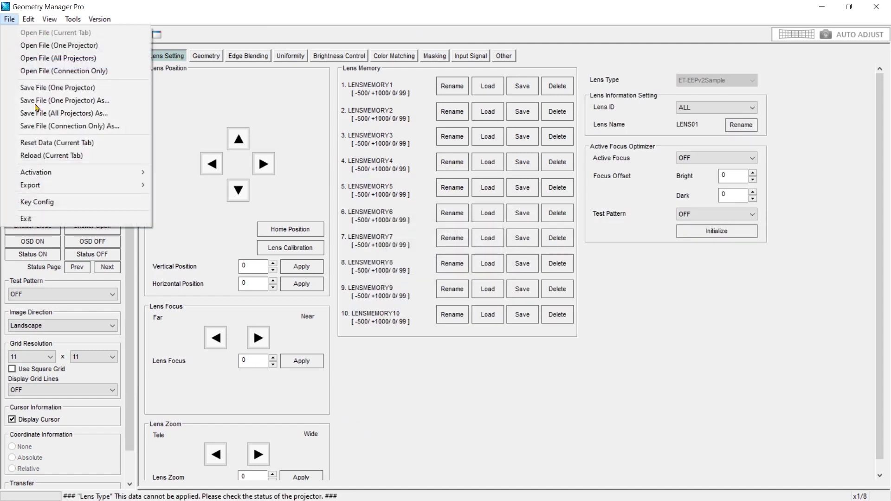
mouse_move(69, 172)
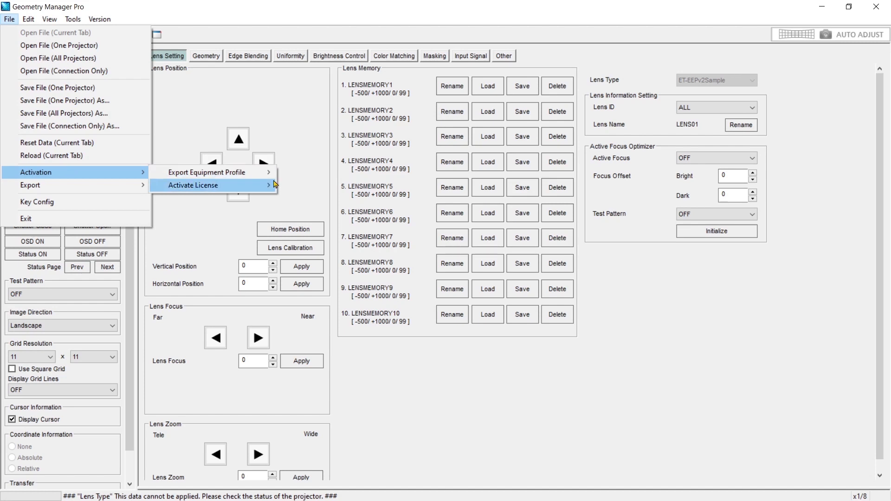
mouse_move(237, 176)
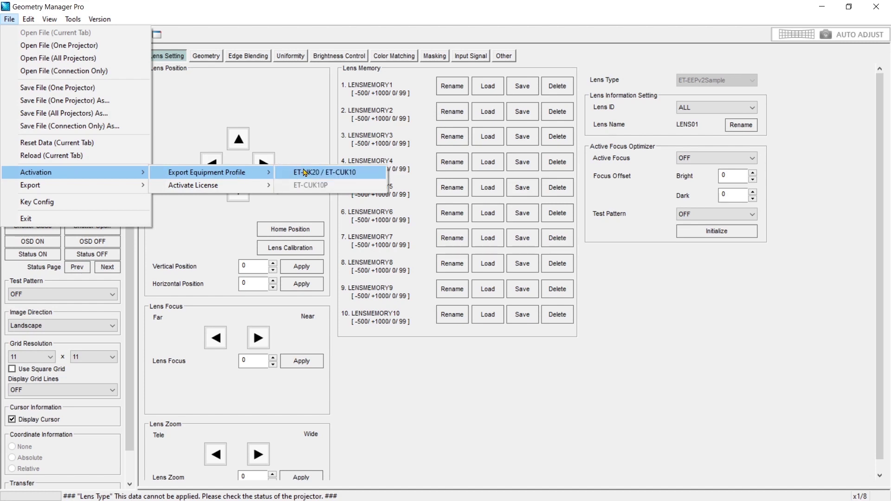
mouse_move(258, 191)
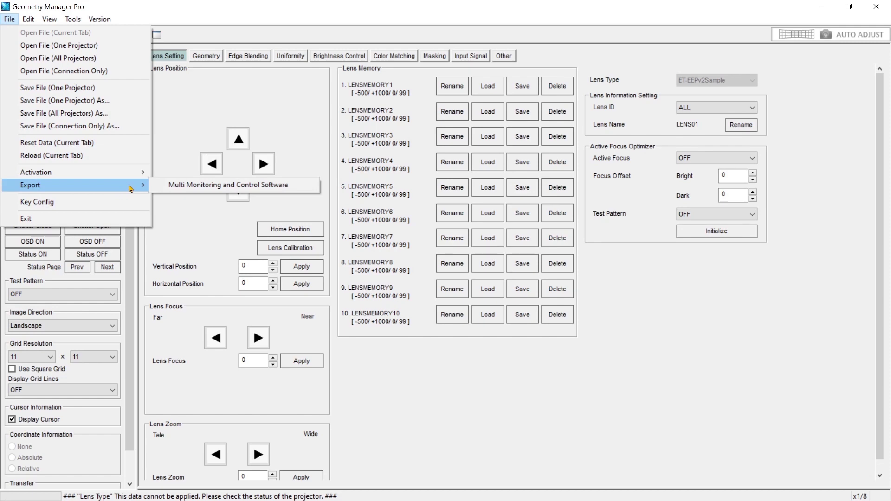
Review the gamepad Key Config assignments, close the dialog, and bring up the Edit menu.
click(110, 205)
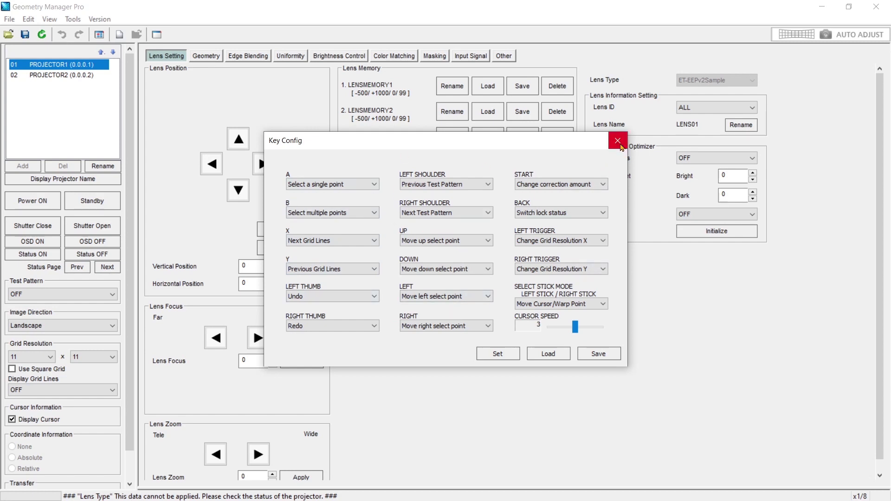
click(620, 145)
click(27, 21)
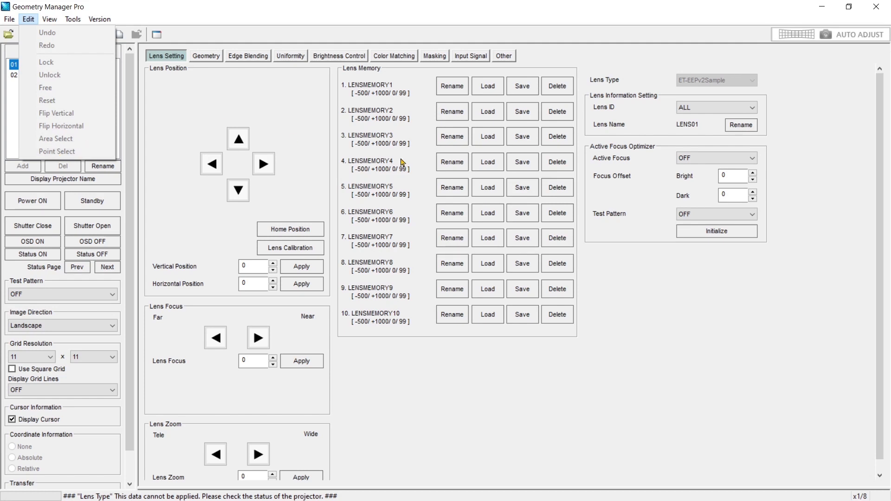
mouse_move(51, 20)
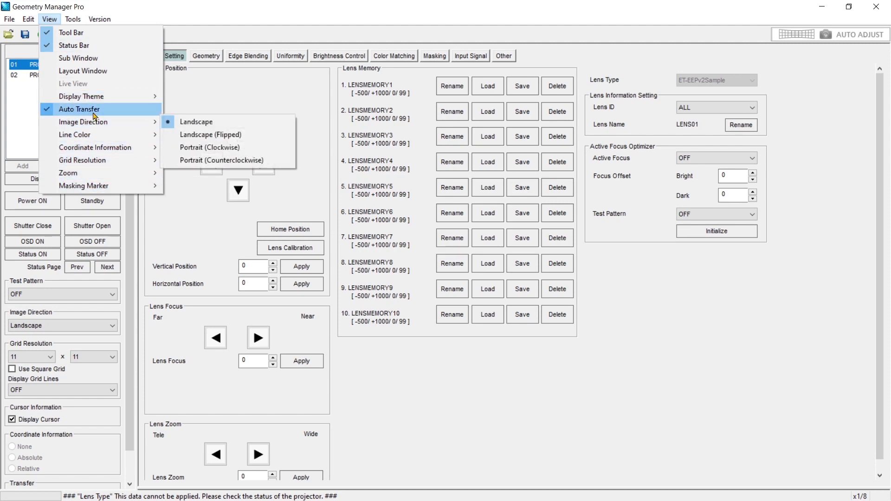
click(77, 70)
drag(81, 33, 95, 92)
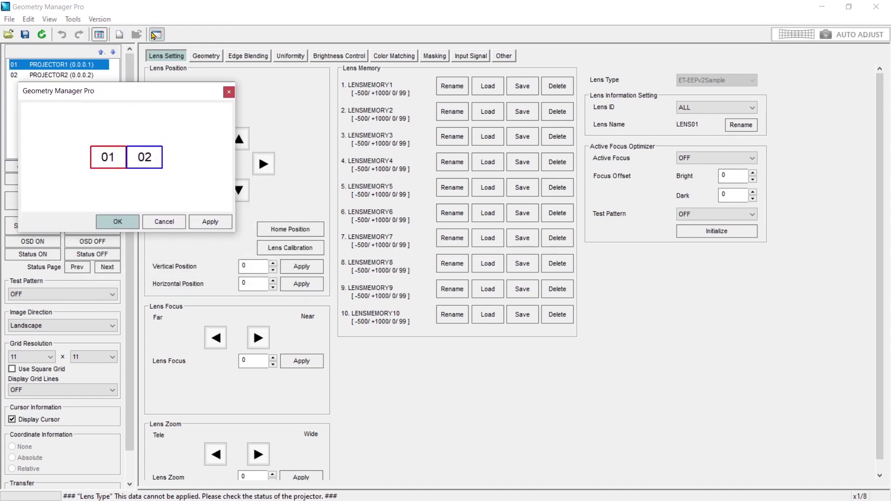
click(88, 244)
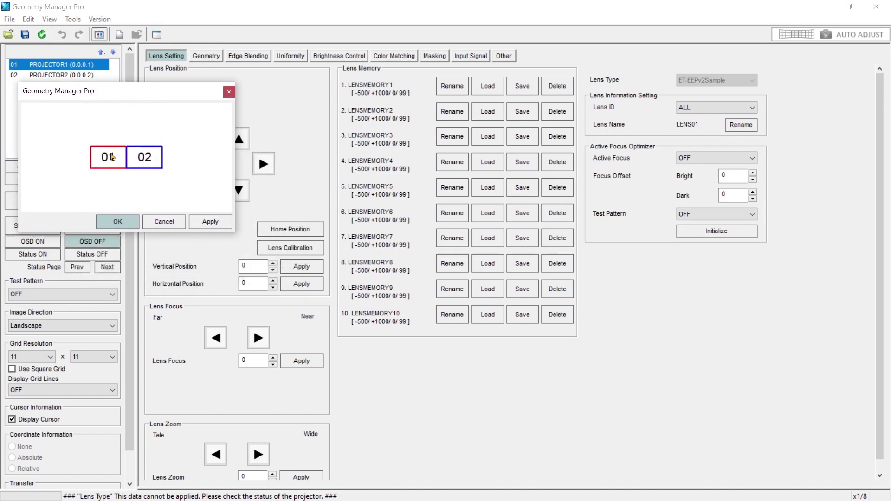
drag(111, 155, 175, 156)
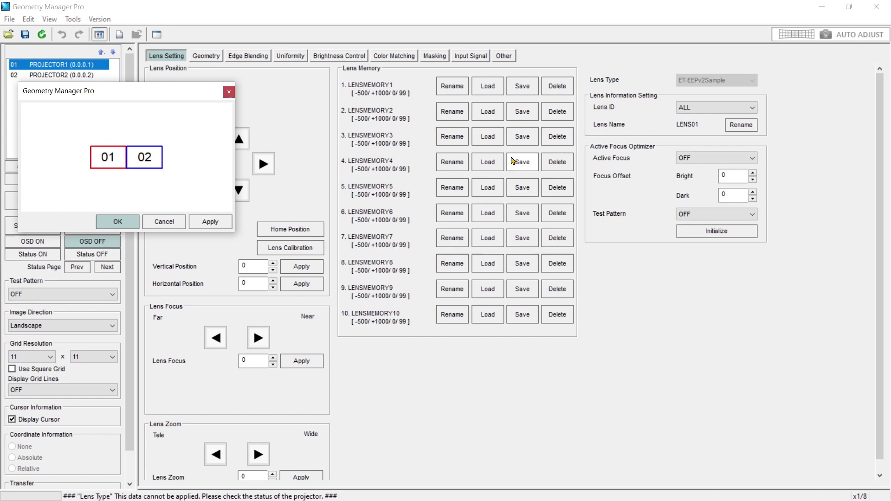
click(175, 222)
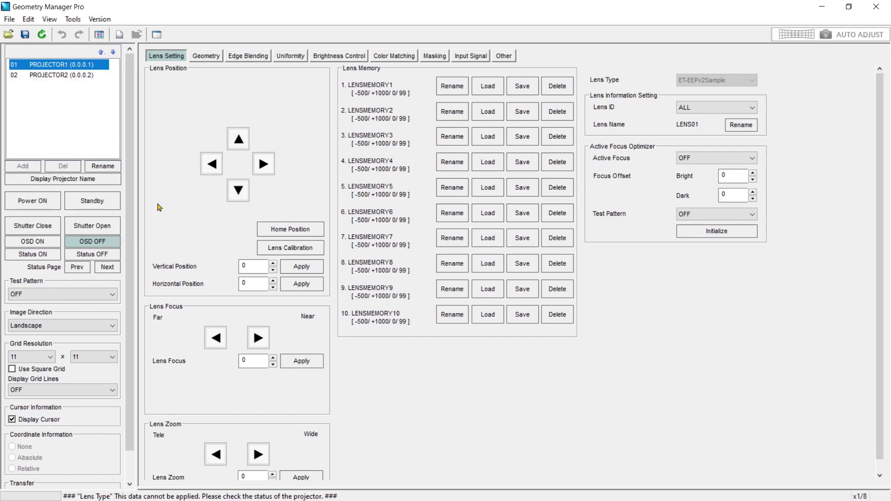
Open the Command Control window from the Tools menu and close it again.
click(73, 19)
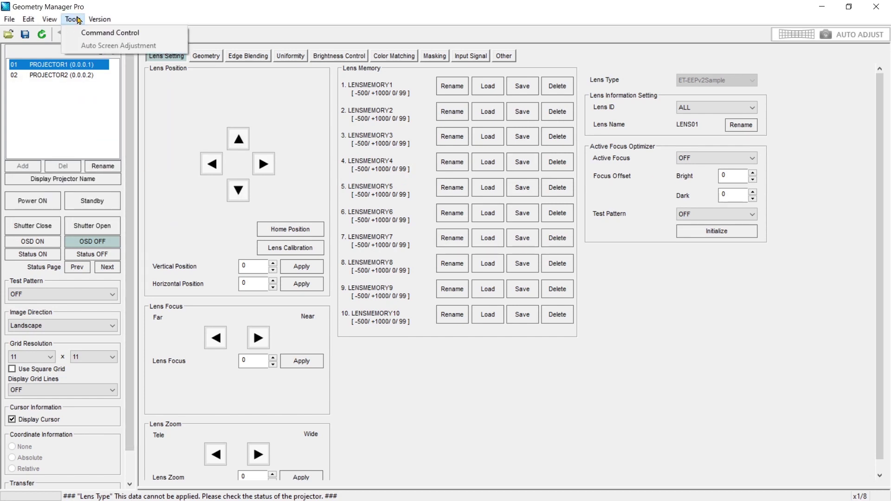
click(81, 34)
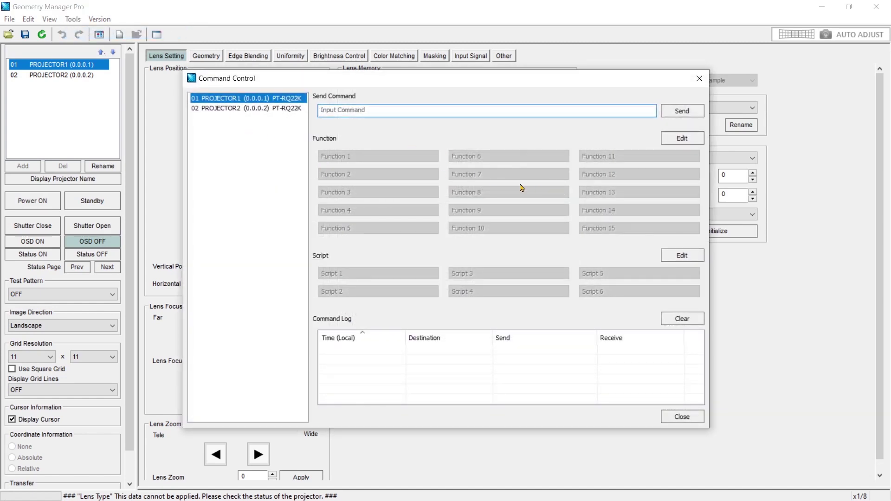
click(700, 78)
Try Auto Screen Adjustment from Tools and dismiss the plug-in required warning.
click(79, 21)
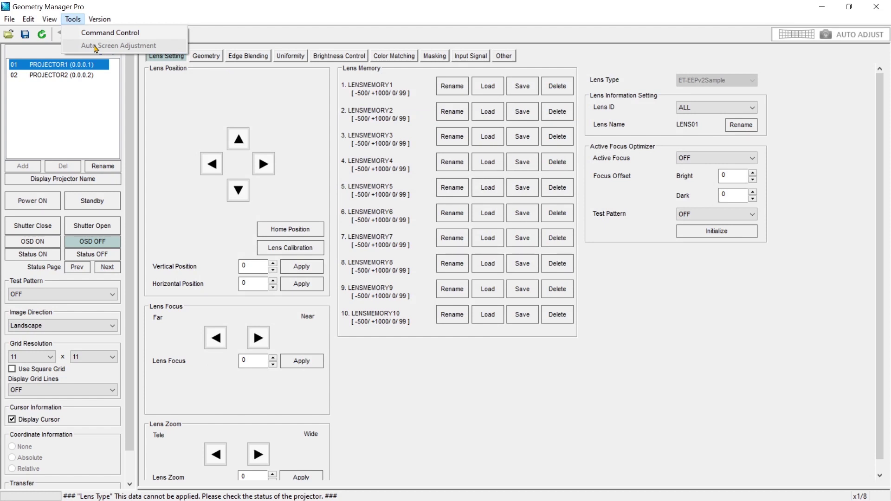
click(792, 40)
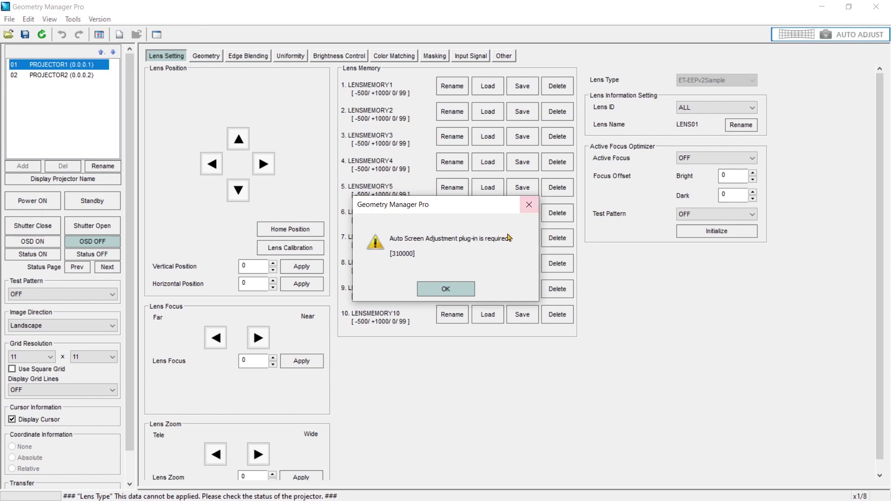
click(464, 289)
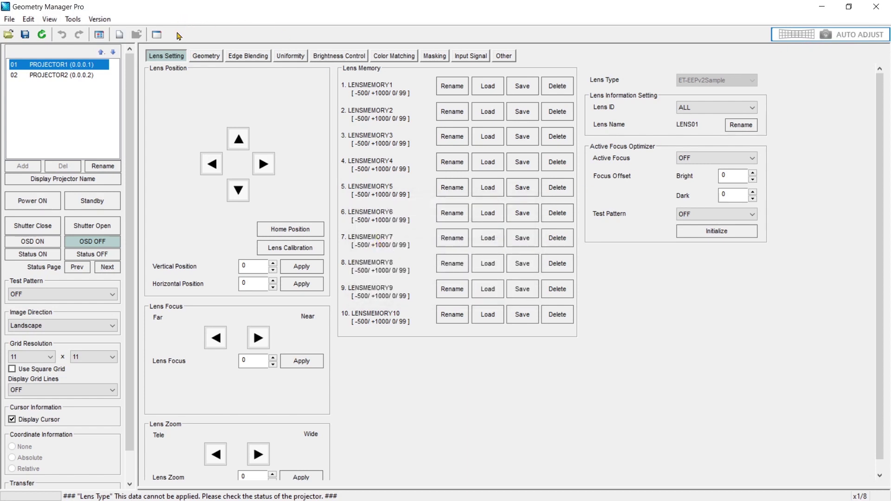
click(107, 20)
Close the Version menu and select PROJECTOR2 in the projector list.
click(138, 23)
click(59, 76)
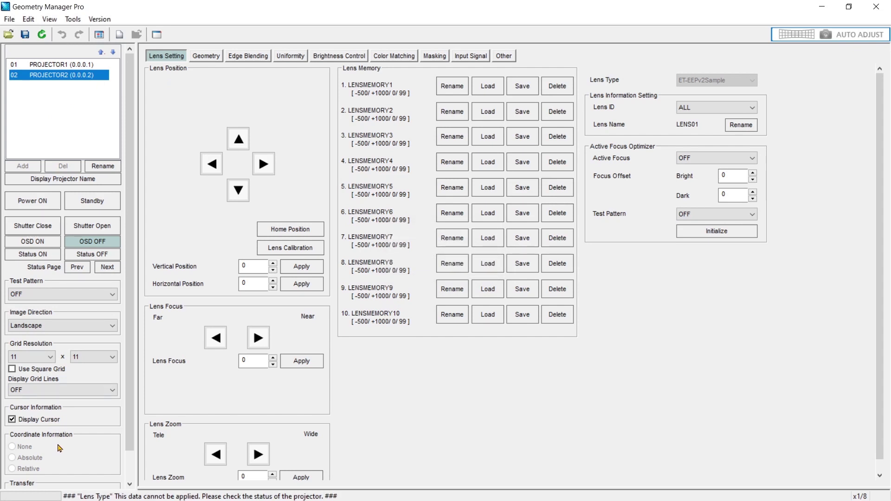
Select both projectors together in the left panel.
shift+click(34, 64)
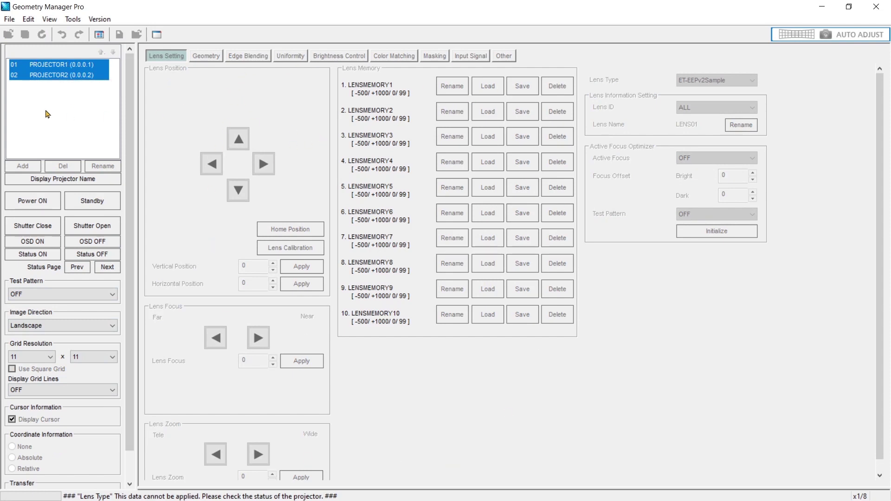
scroll(49, 369, down, 1)
scroll(48, 369, down, 3)
scroll(60, 301, up, 4)
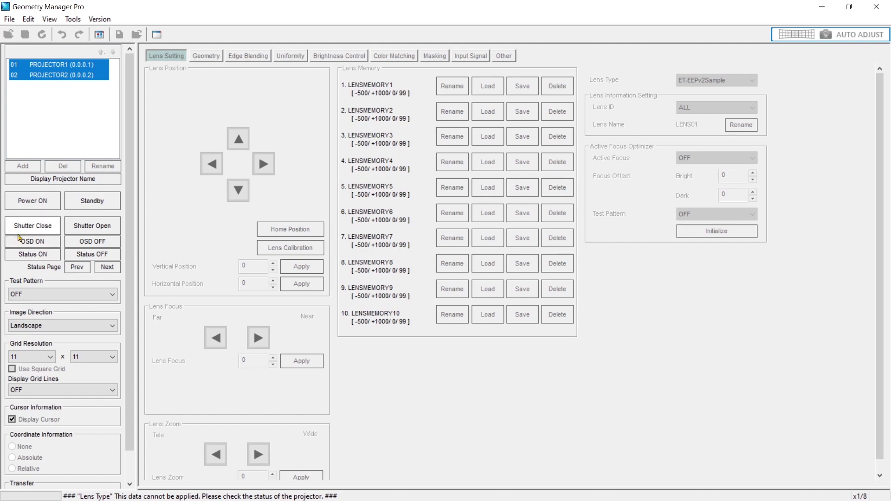
Keep test pattern OFF and grid resolution 11, then select PROJECTOR1 alone.
click(47, 296)
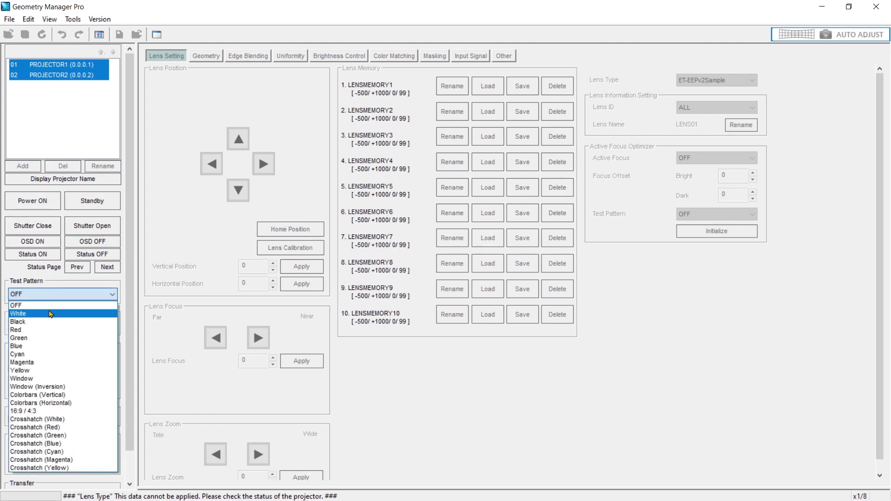
click(30, 294)
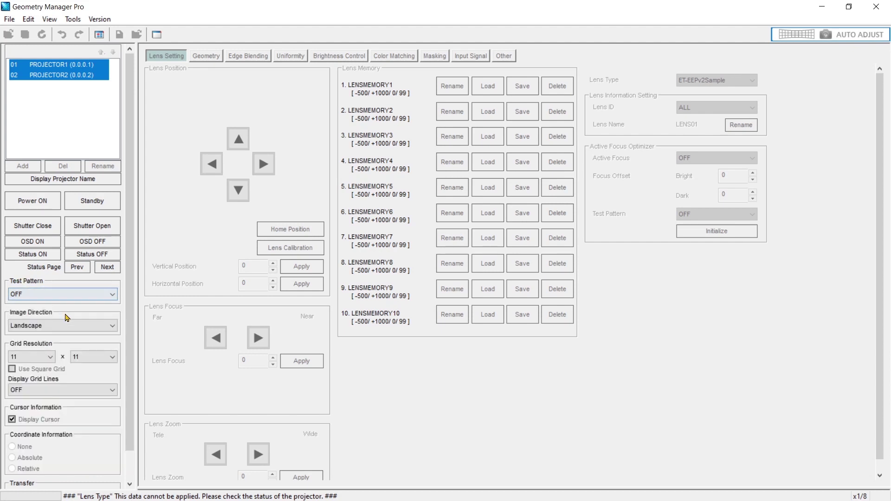
click(48, 358)
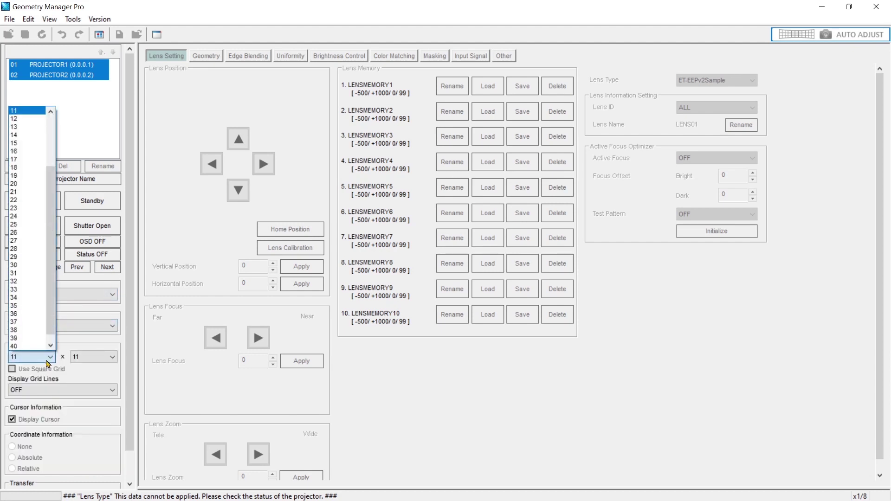
click(68, 341)
scroll(38, 457, down, 1)
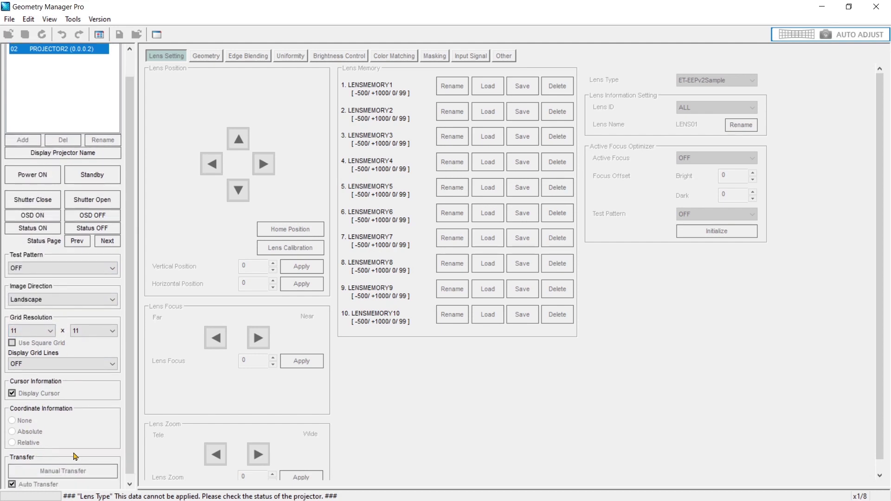
scroll(55, 48, up, 1)
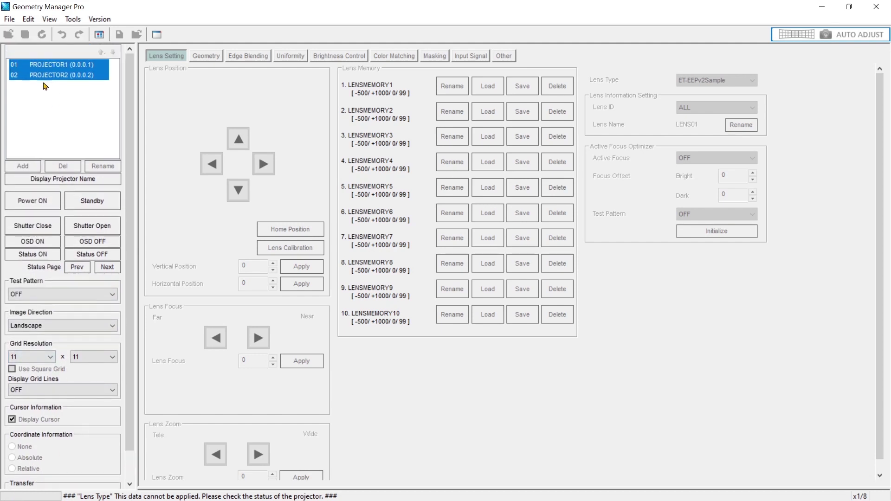
click(38, 68)
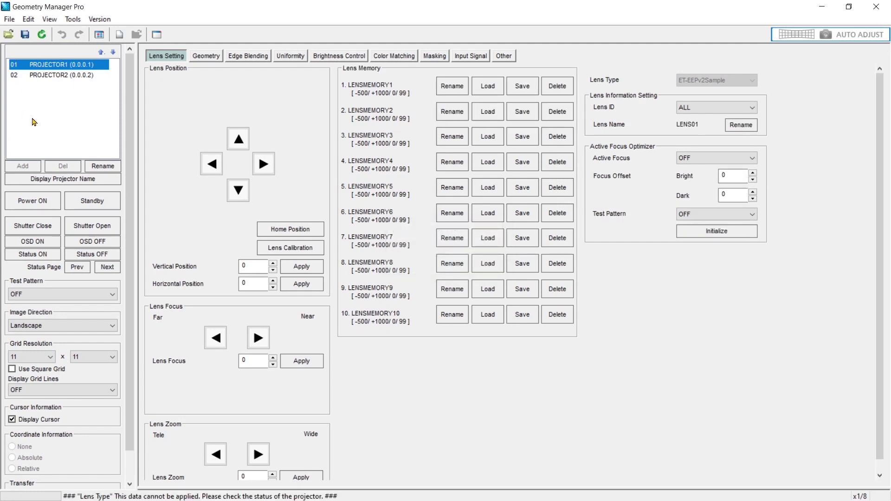
Keep PROJECTOR1 at the top of the list and rename it STAGELEFT.
mouse_move(70, 67)
click(113, 51)
click(101, 52)
click(99, 167)
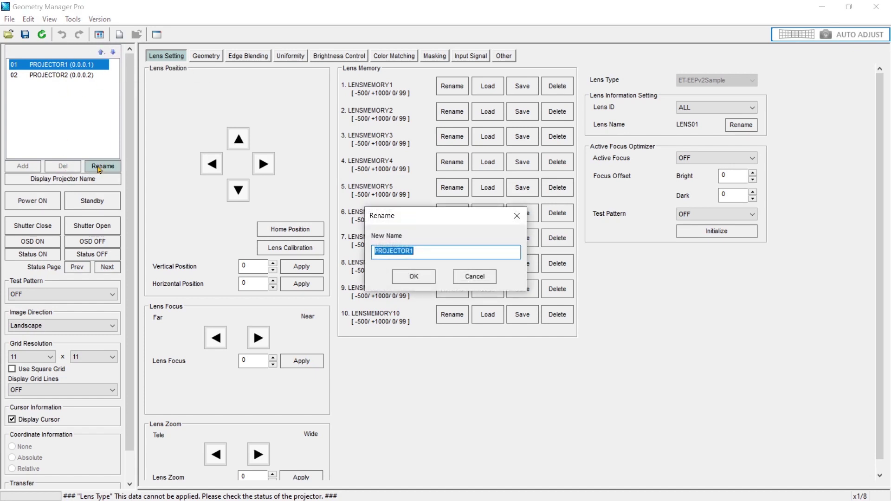
text(STAGELEFT)
key(Return)
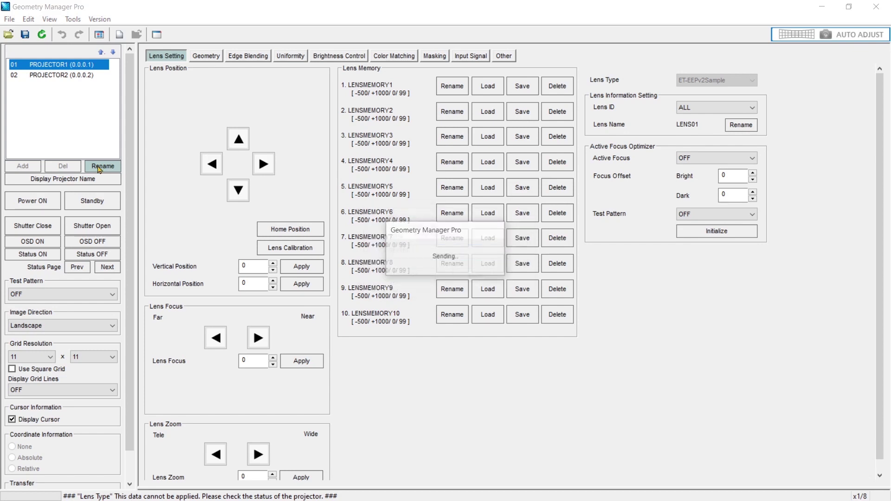
Rename PROJECTOR2 to STAGERIGHT, then return control to STAGELEFT.
click(58, 74)
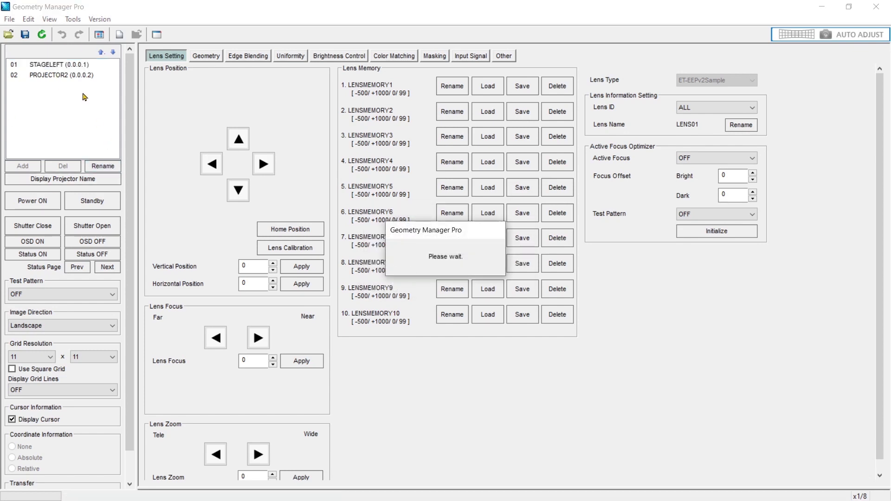
click(104, 166)
text(STAGERIGHT)
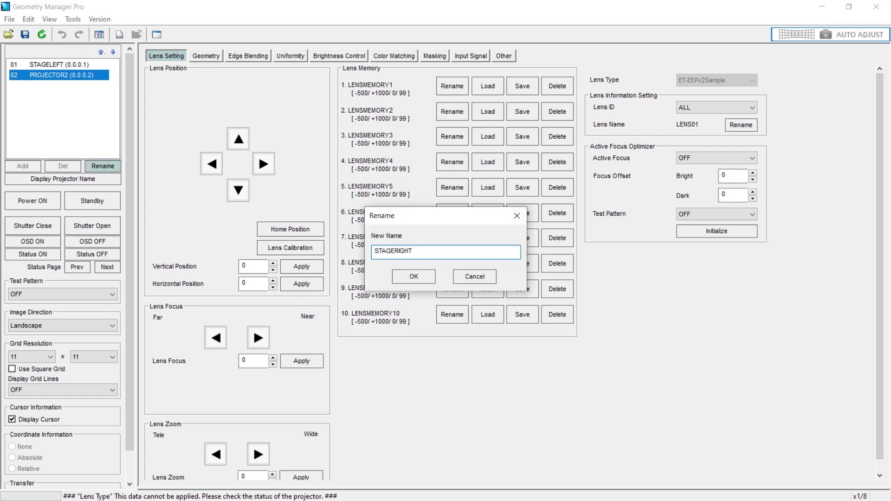
key(Return)
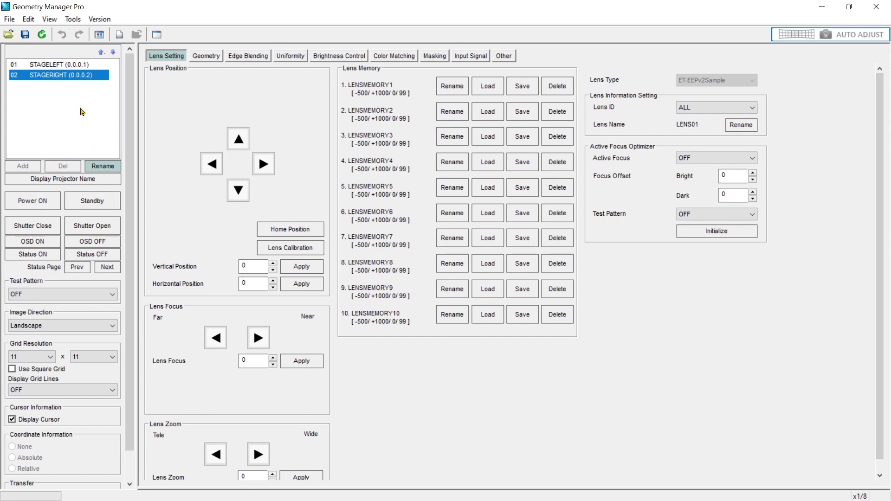
click(49, 67)
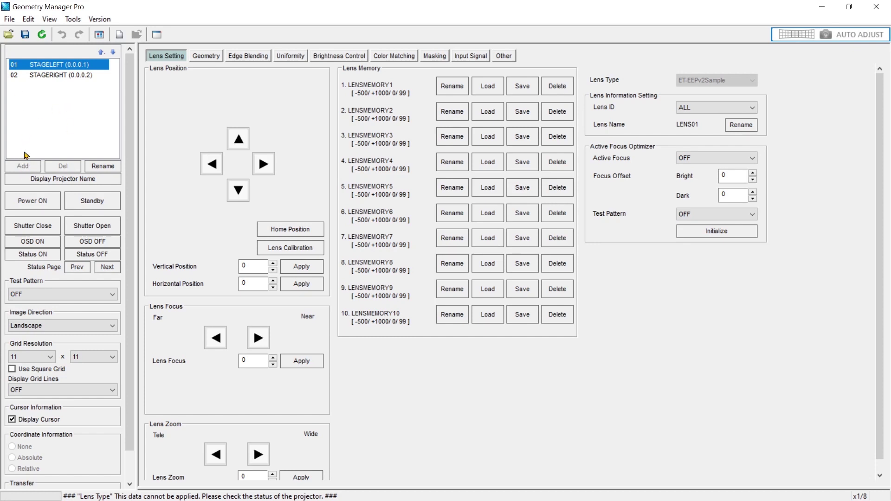
scroll(24, 167, down, 2)
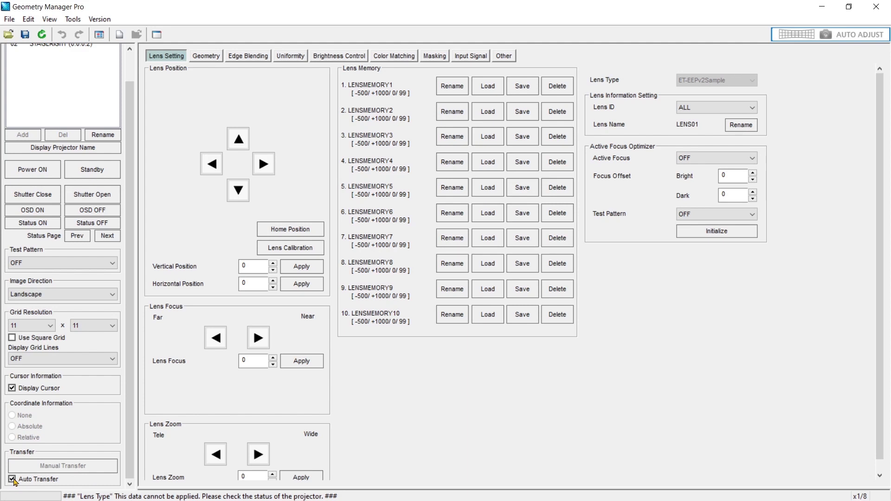
Disable Auto Transfer, send a Manual Transfer, dismiss the error, then re-enable Auto Transfer.
click(12, 480)
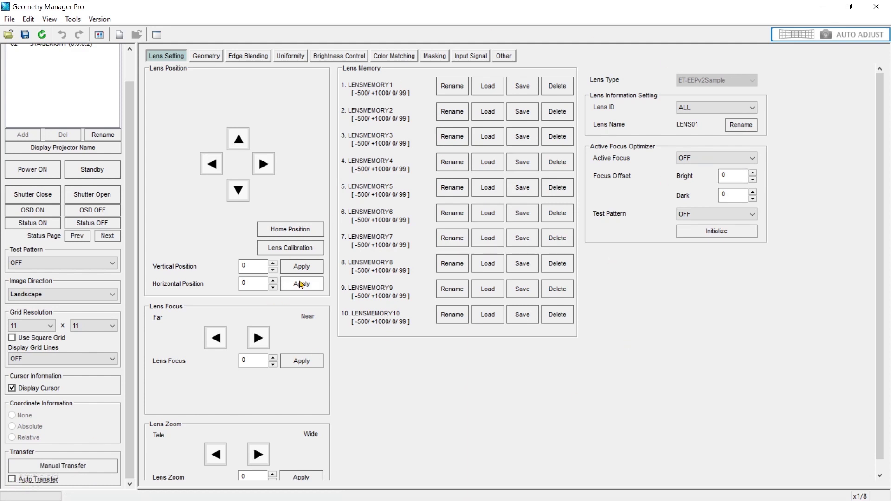
click(59, 468)
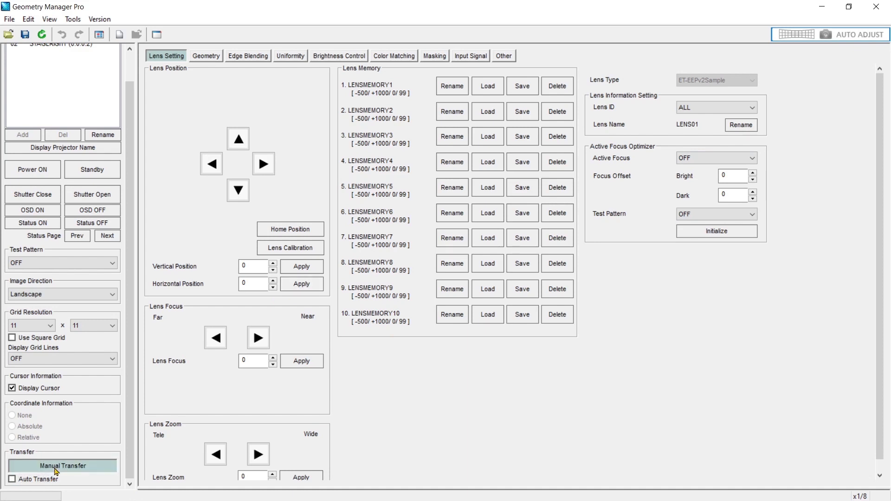
click(469, 307)
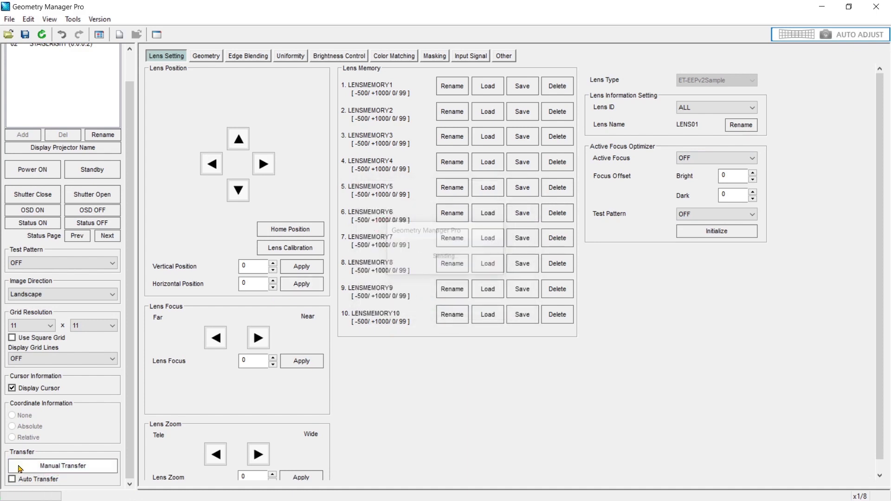
click(12, 481)
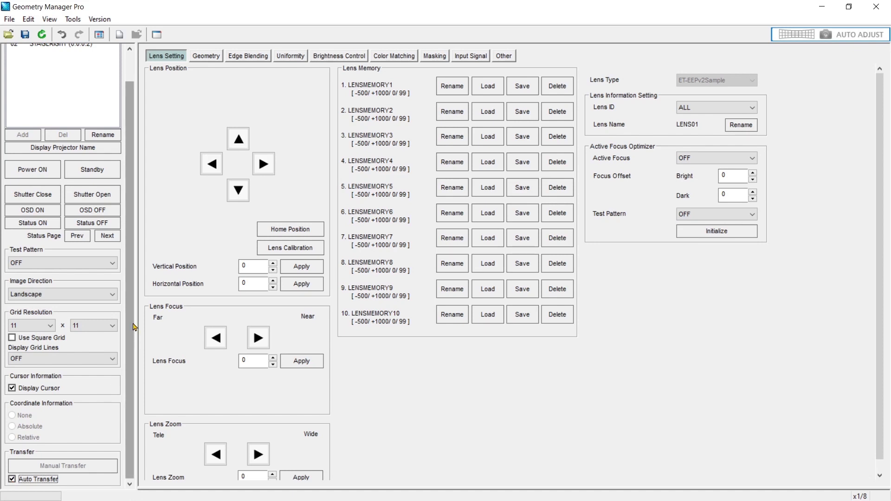
scroll(91, 67, up, 2)
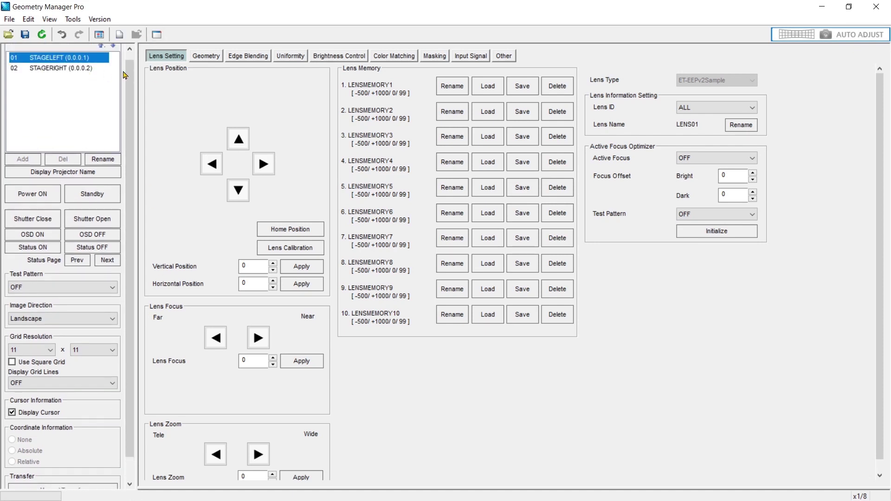